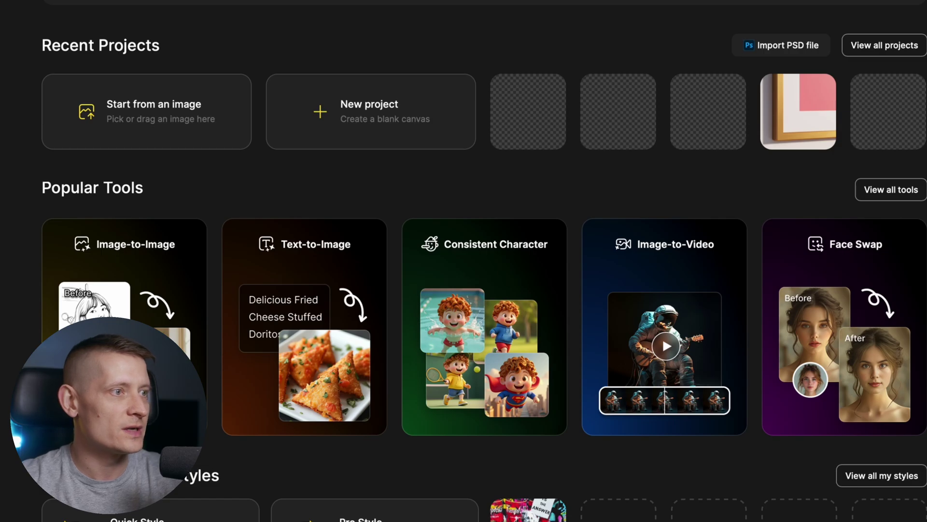
# - Open Consistent Character and show the Character Library with saved characters like Raccoon and Foxy
pyautogui.scroll(-2, 463, 261)
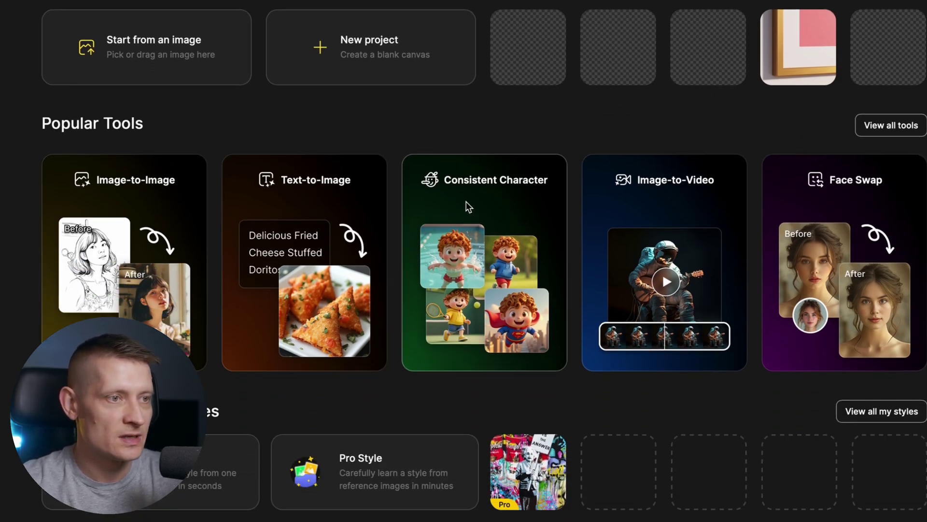
pyautogui.click(466, 202)
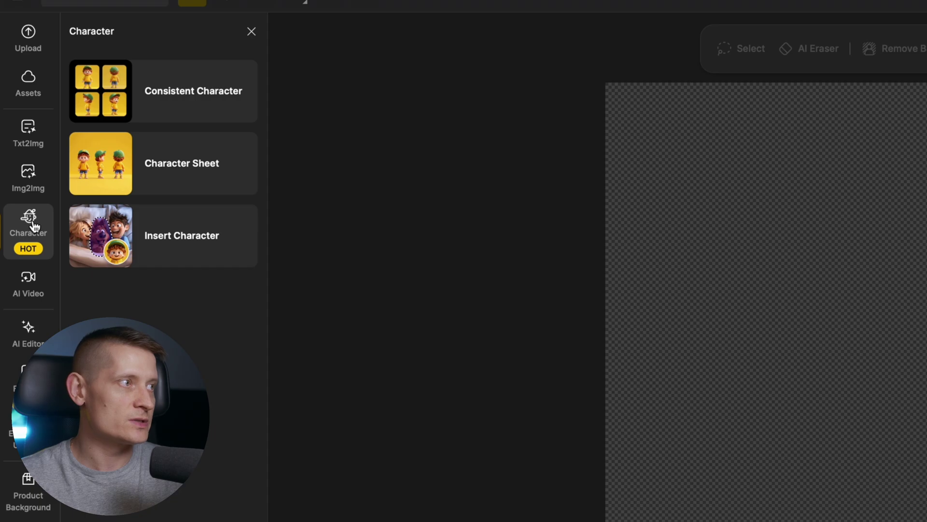
pyautogui.click(225, 98)
pyautogui.click(198, 66)
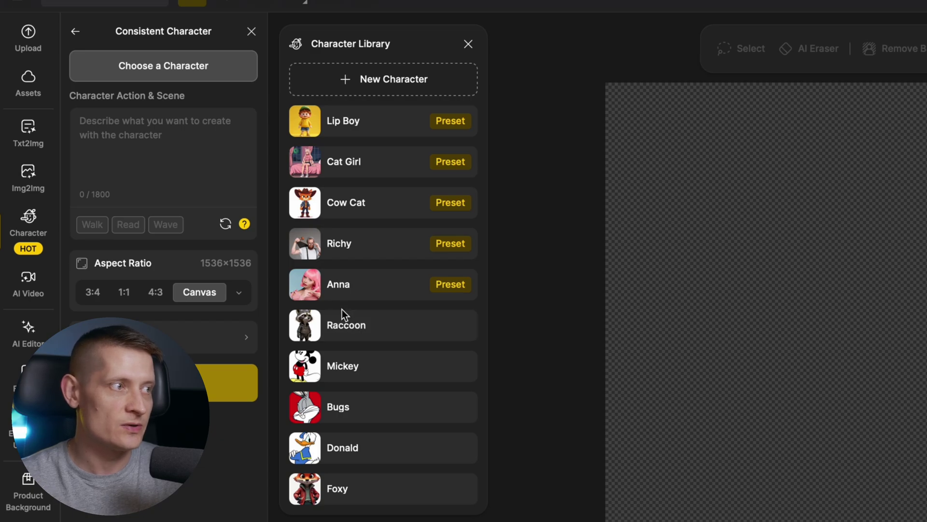
# - Load the saved Foxy character from the Character Library
pyautogui.click(342, 497)
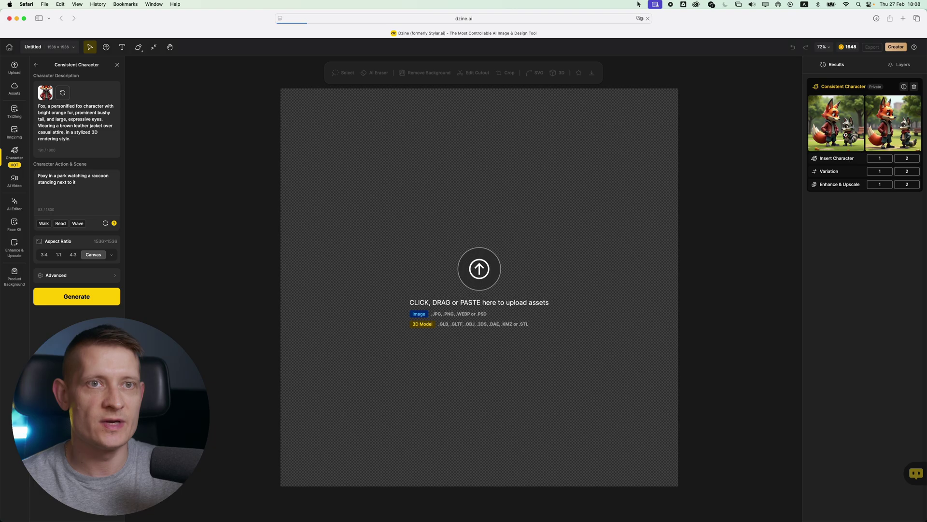
# - Preview both Foxy-and-raccoon park results and send the second one to Insert Character
pyautogui.click(845, 132)
pyautogui.click(904, 127)
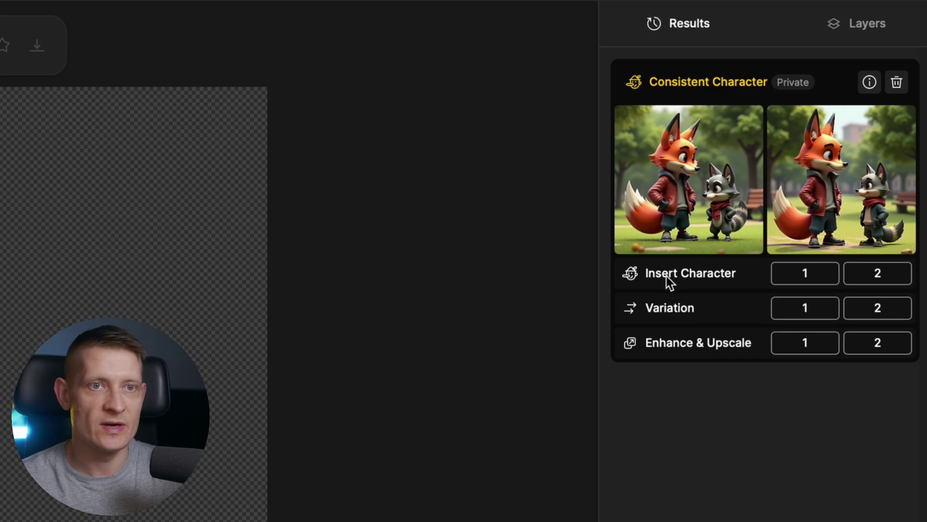
pyautogui.click(870, 282)
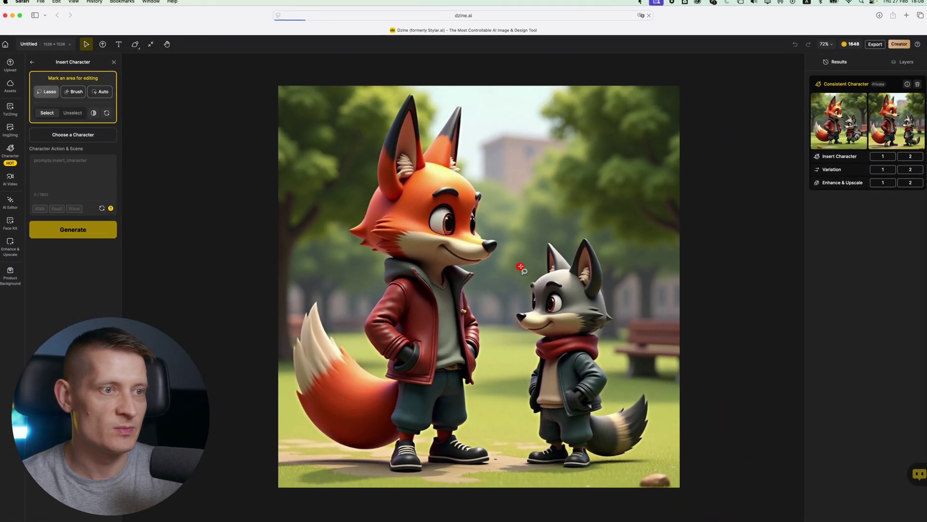
# - Lasso-outline the grey raccoon standing to the right of Foxy
pyautogui.moveTo(521, 267)
pyautogui.mouseDown()
pyautogui.moveTo(542, 226)
pyautogui.moveTo(573, 214)
pyautogui.moveTo(608, 210)
pyautogui.moveTo(640, 228)
pyautogui.moveTo(654, 252)
pyautogui.moveTo(674, 324)
pyautogui.moveTo(672, 378)
pyautogui.moveTo(719, 387)
pyautogui.moveTo(734, 444)
pyautogui.moveTo(725, 479)
pyautogui.moveTo(651, 518)
pyautogui.mouseUp()
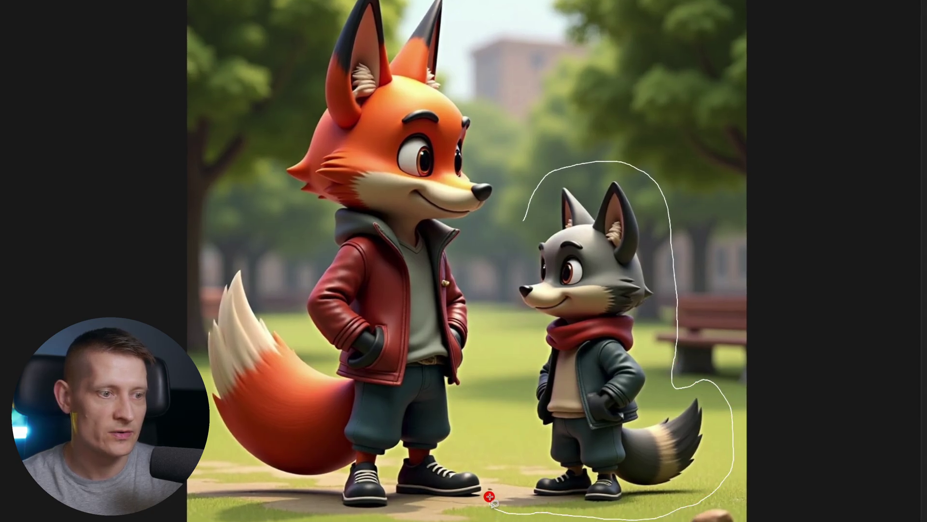
pyautogui.moveTo(510, 471)
pyautogui.mouseDown()
pyautogui.moveTo(527, 429)
pyautogui.moveTo(521, 387)
pyautogui.mouseUp()
pyautogui.moveTo(501, 309); pyautogui.dragTo(524, 221)
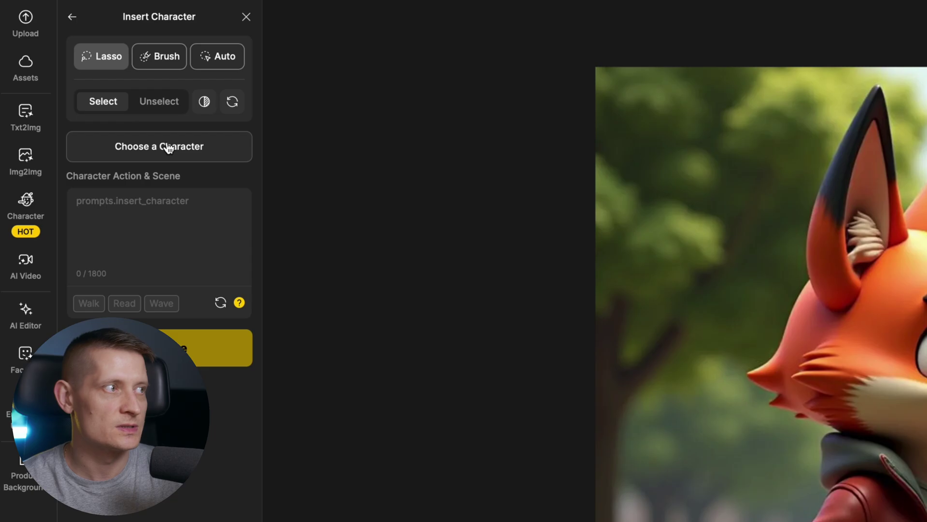
# - Load the Raccoon character and add the scene prompt 'profile view, looking at Foxy in the park'
pyautogui.click(168, 148)
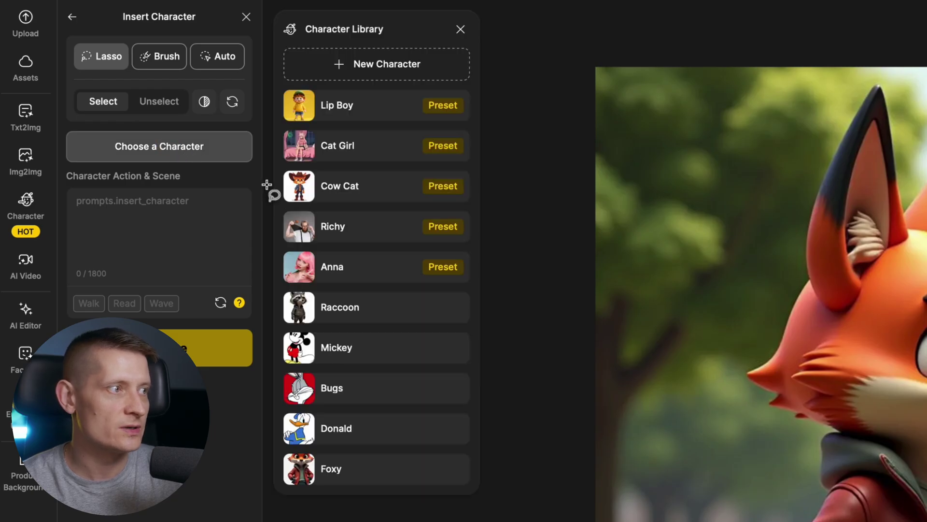
pyautogui.click(361, 310)
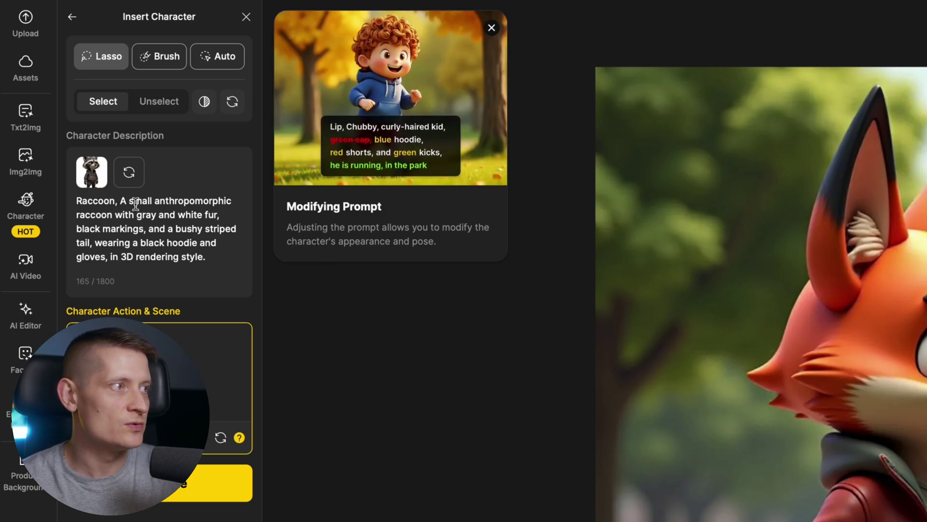
pyautogui.moveTo(129, 214); pyautogui.dragTo(181, 236)
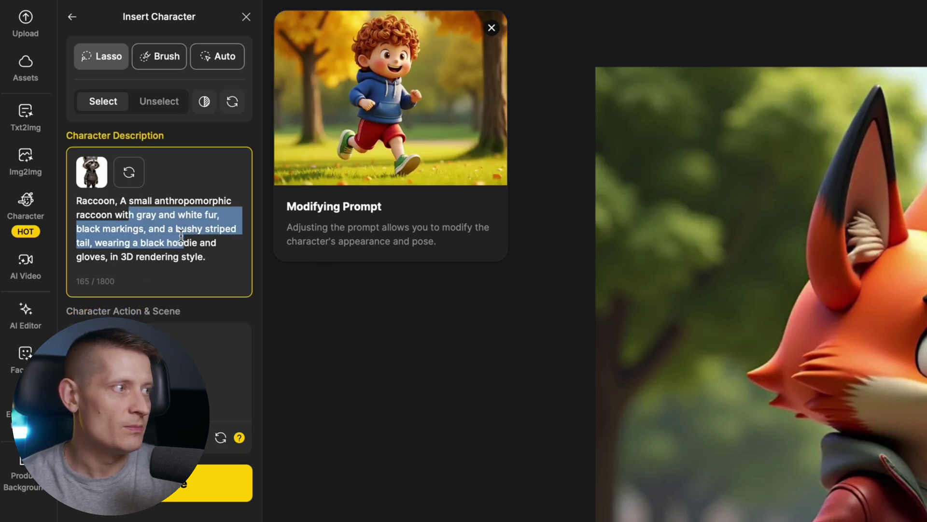
pyautogui.click(182, 236)
pyautogui.moveTo(111, 256); pyautogui.dragTo(207, 249)
pyautogui.click(203, 253)
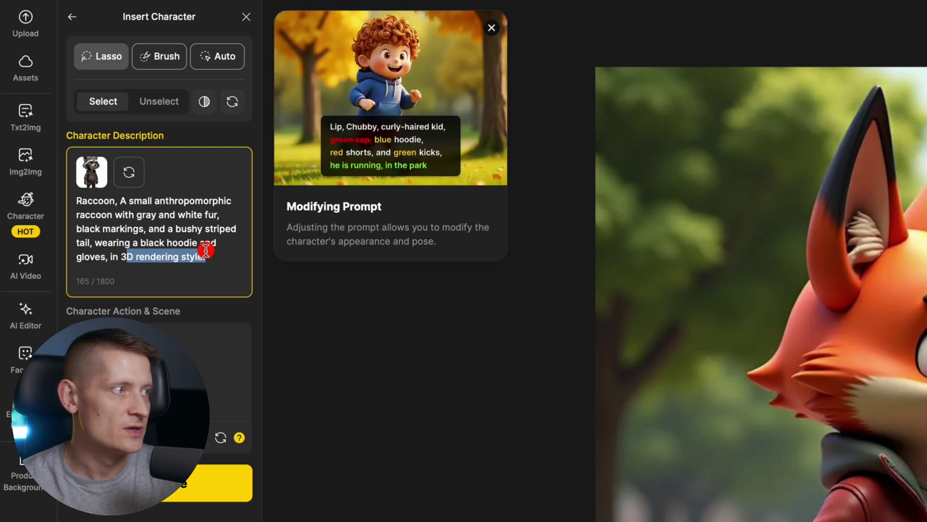
pyautogui.moveTo(152, 214); pyautogui.dragTo(177, 242)
pyautogui.moveTo(120, 256); pyautogui.dragTo(199, 257)
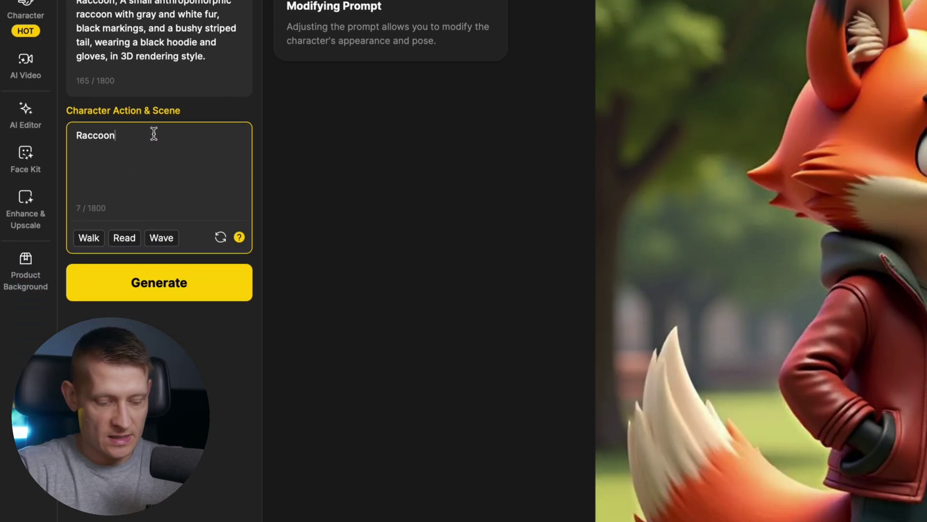
pyautogui.write('profi')
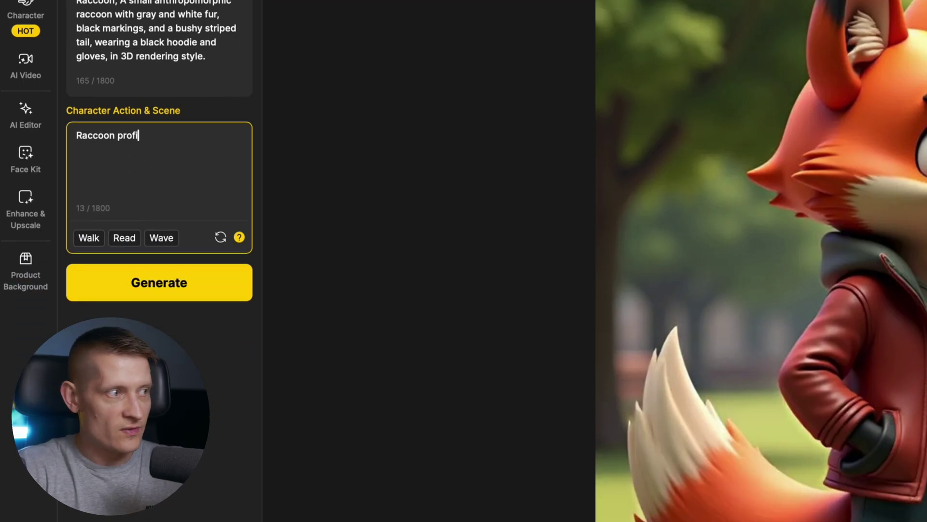
pyautogui.write('le view, looking a')
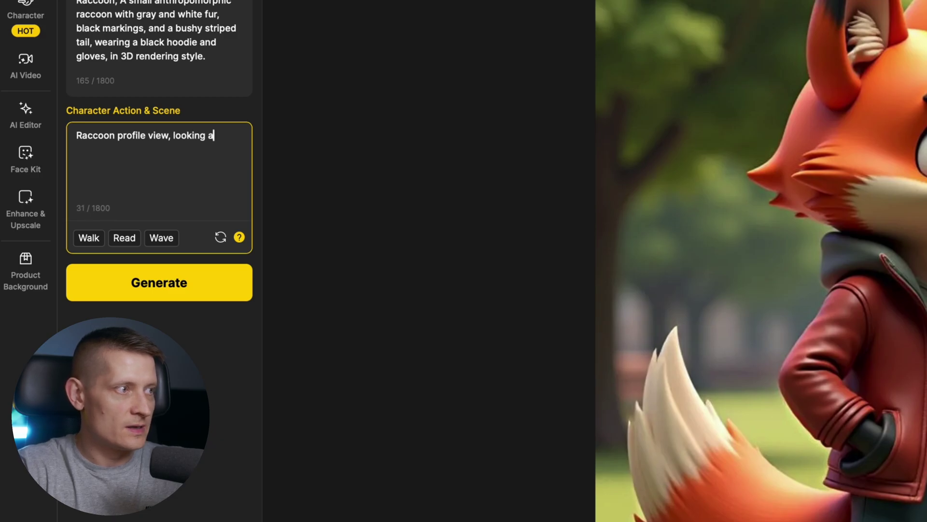
pyautogui.write('t Foxy ')
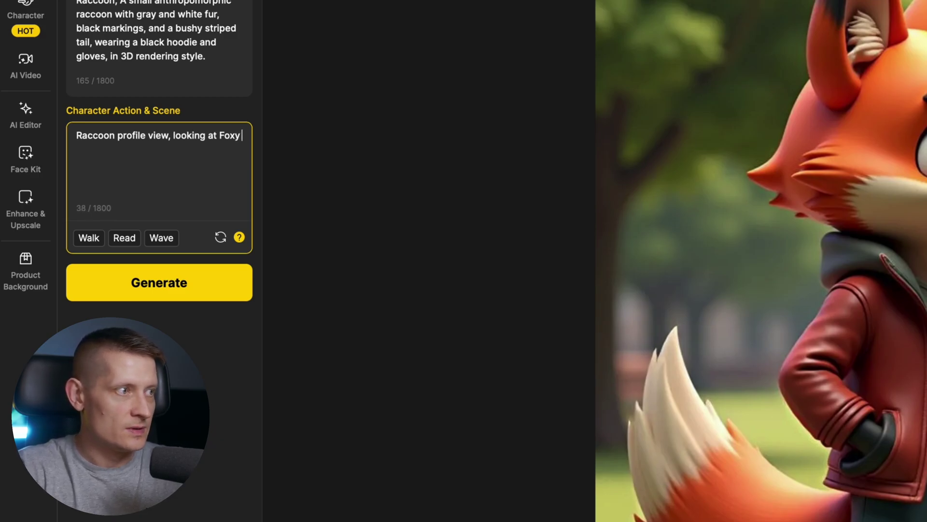
pyautogui.write('in the park.')
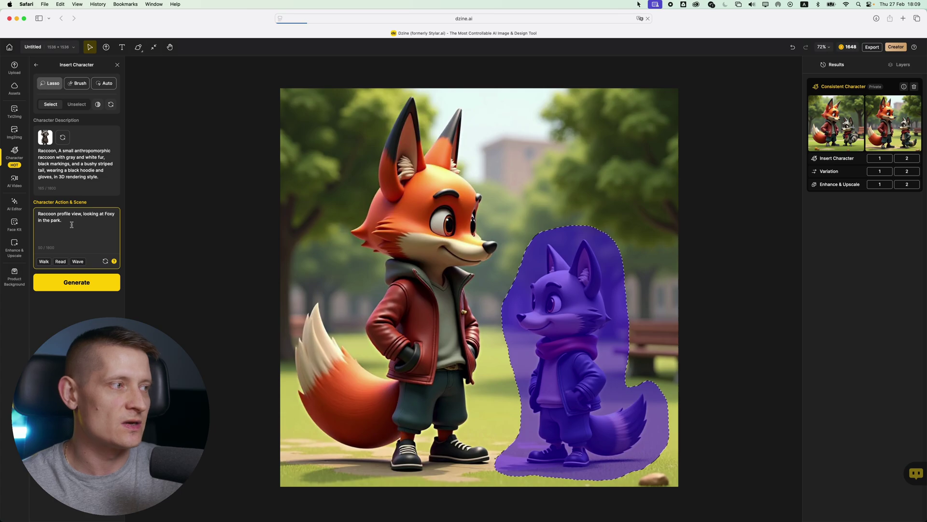
# - Generate the raccoon insert, view one of the four results full size, and bring up its download options
pyautogui.click(67, 285)
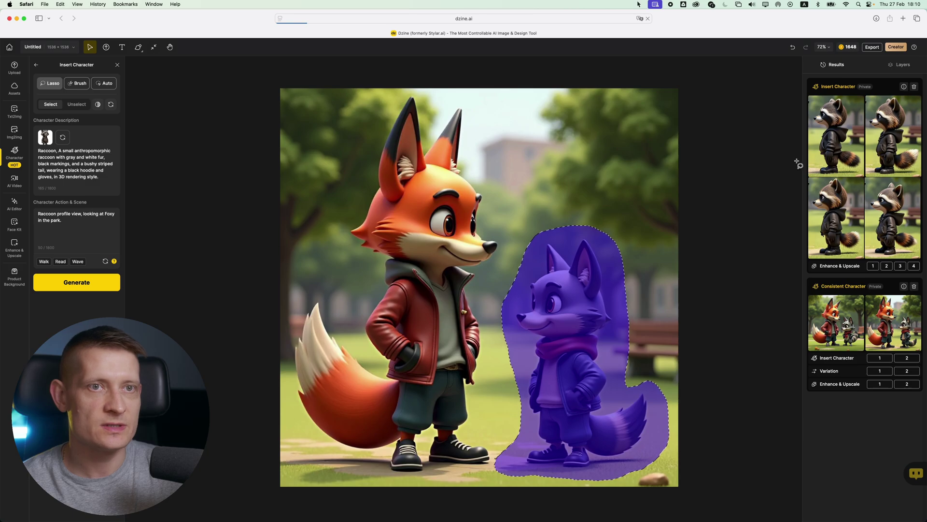
pyautogui.moveTo(825, 135)
pyautogui.moveTo(894, 130)
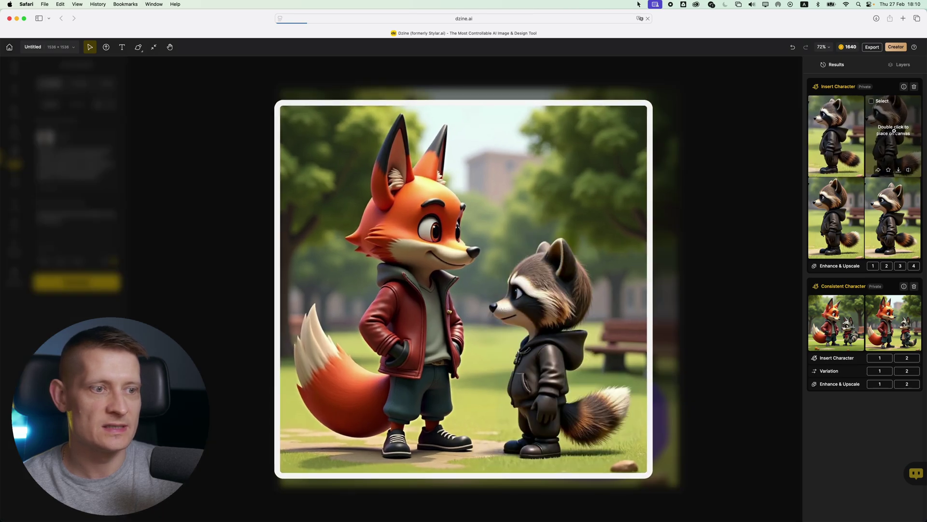
pyautogui.moveTo(890, 216)
pyautogui.moveTo(832, 228)
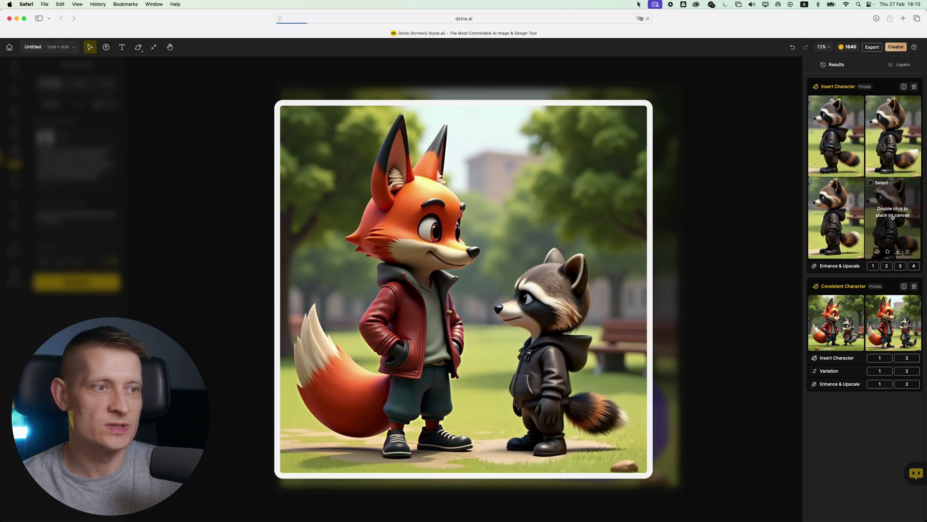
pyautogui.click(897, 149)
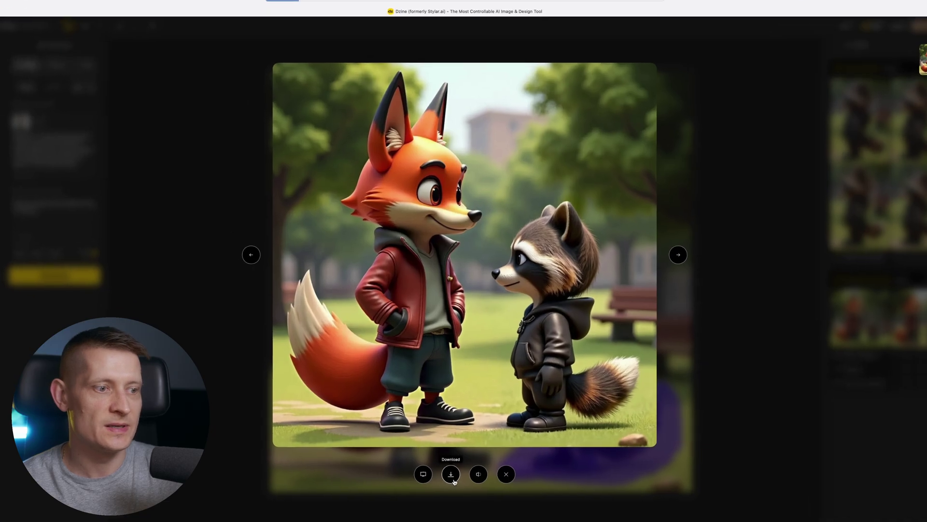
pyautogui.click(450, 469)
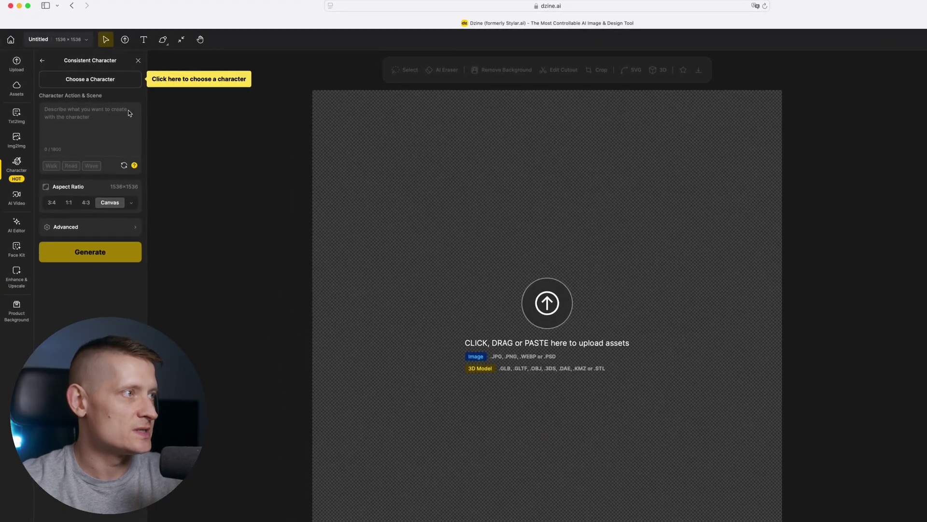
# - Create a new character in the Character Library and name it 'Fox'
pyautogui.click(171, 78)
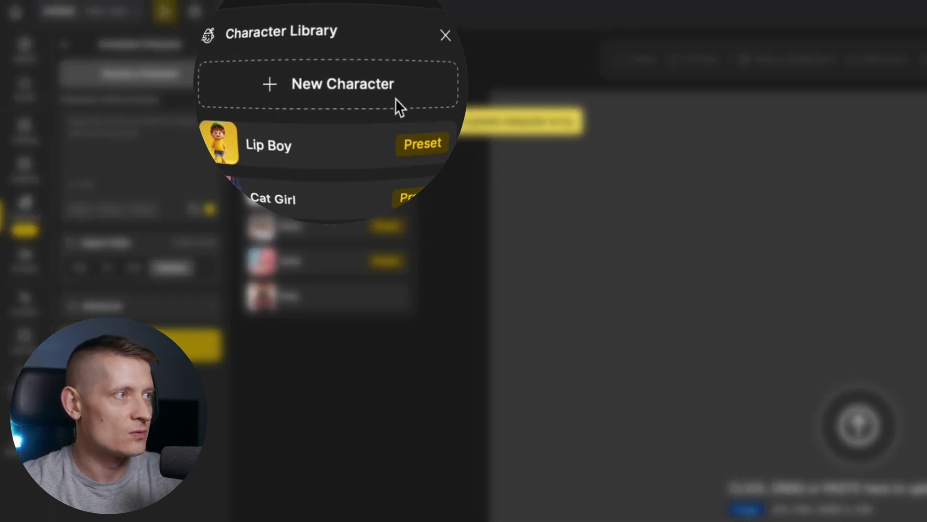
pyautogui.click(351, 91)
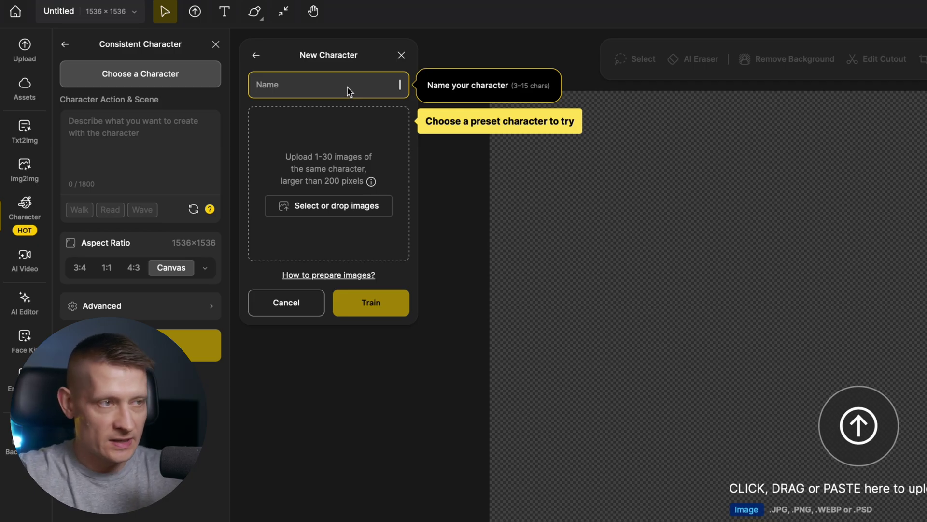
pyautogui.write('Fox')
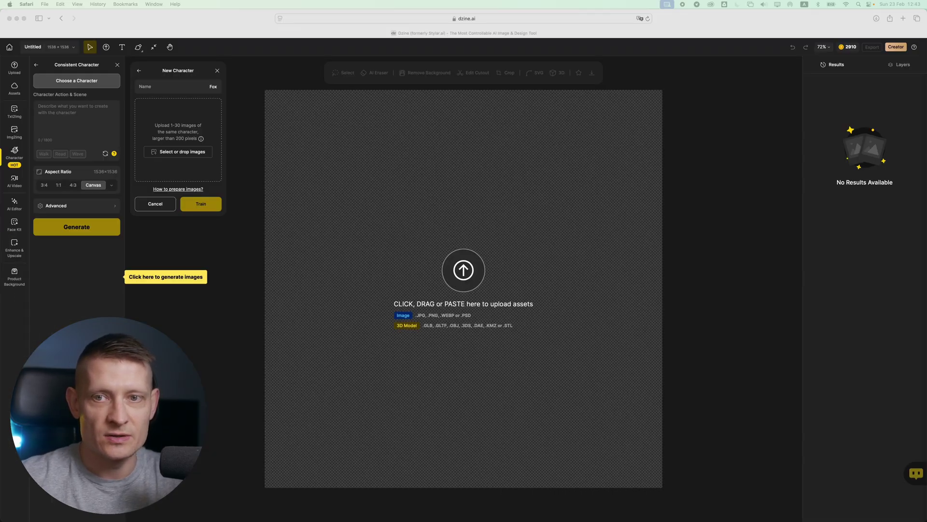
# - Compare the side-view fox2.jpg and front-facing Fox1.jpg images in Quick Look, then close the preview
pyautogui.press('Down')
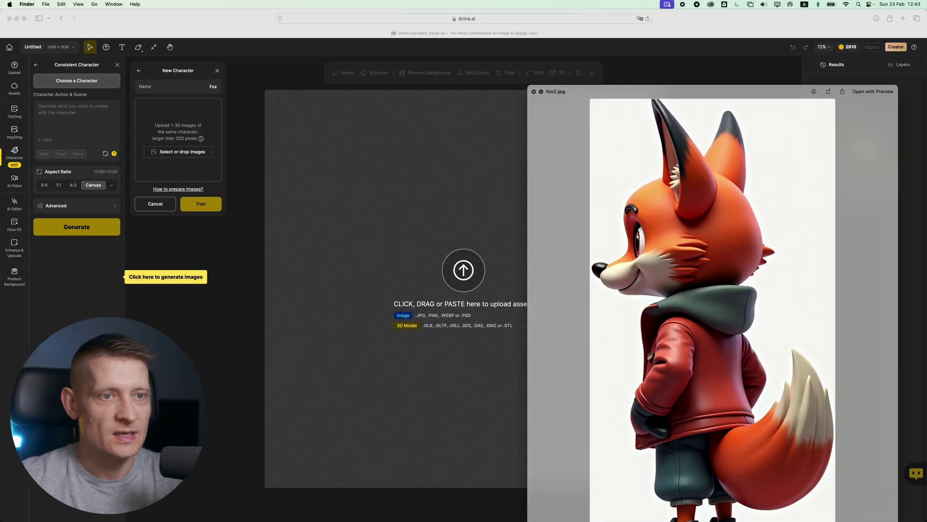
pyautogui.press('Up')
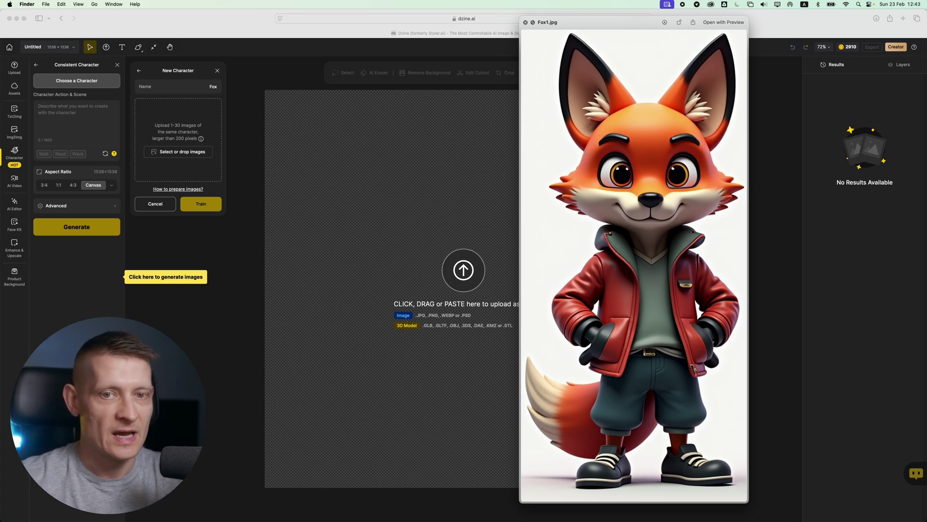
pyautogui.press('Down')
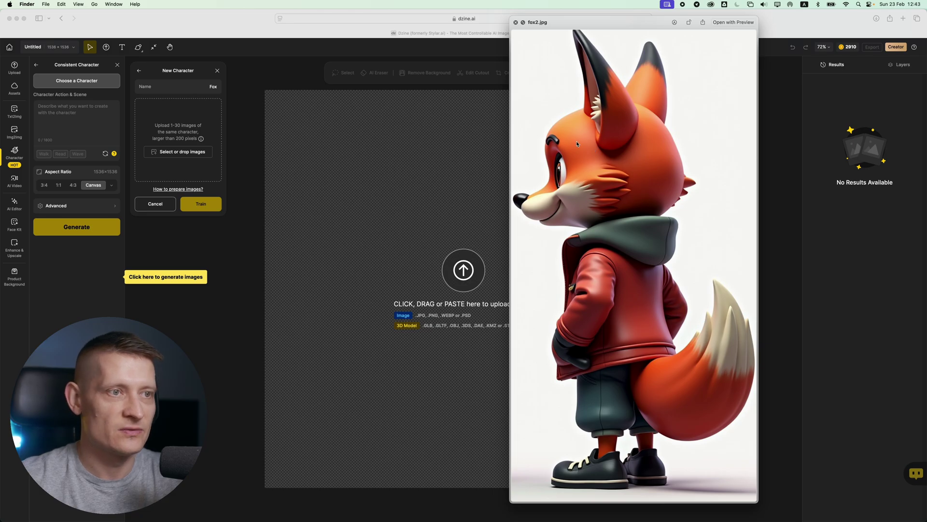
pyautogui.press('space')
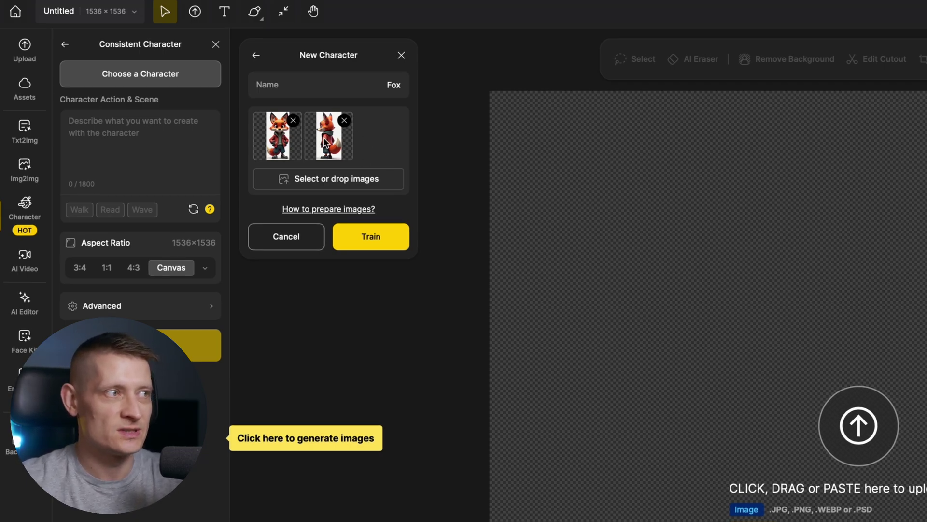
# - Start training the new Fox character and load the already trained Foxy character
pyautogui.click(370, 237)
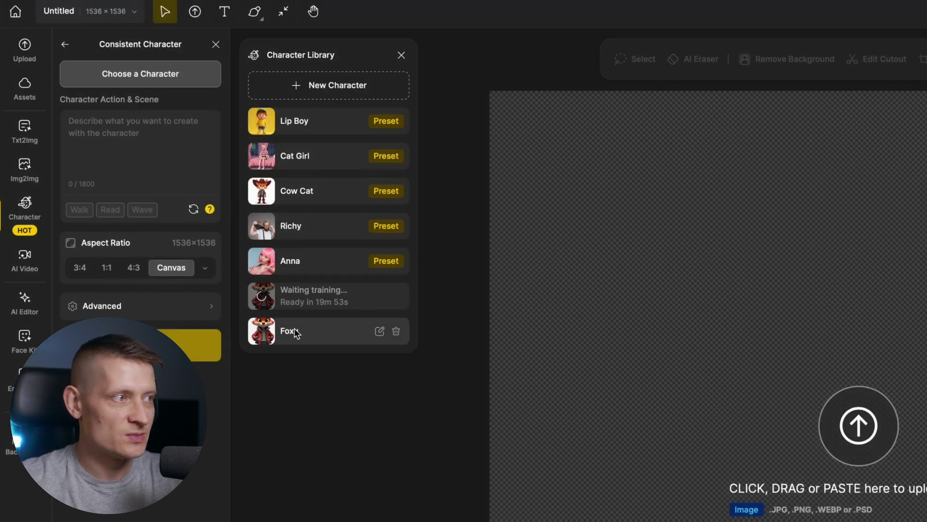
pyautogui.click(318, 334)
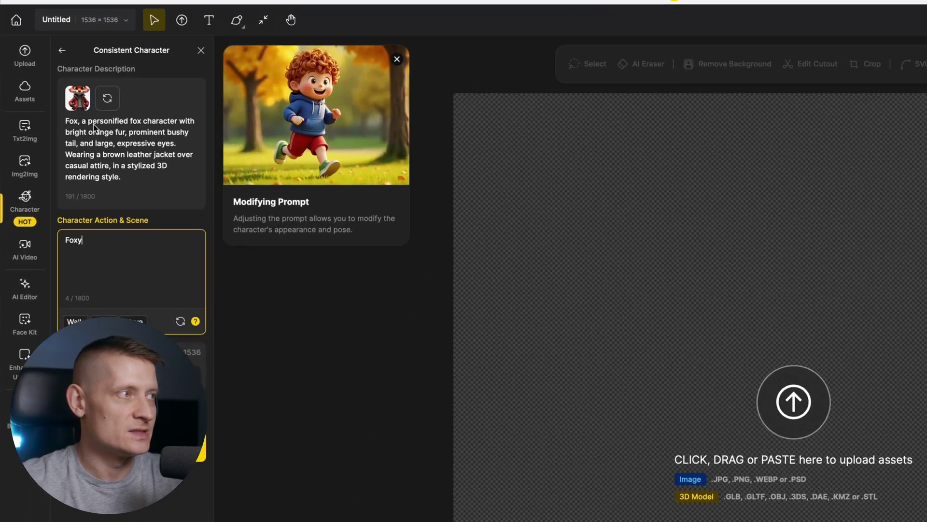
# - Set the Foxy scene prompt to 'Foxy walking through New York City, lots of cars around.'
pyautogui.moveTo(51, 107); pyautogui.dragTo(88, 120)
pyautogui.click(84, 128)
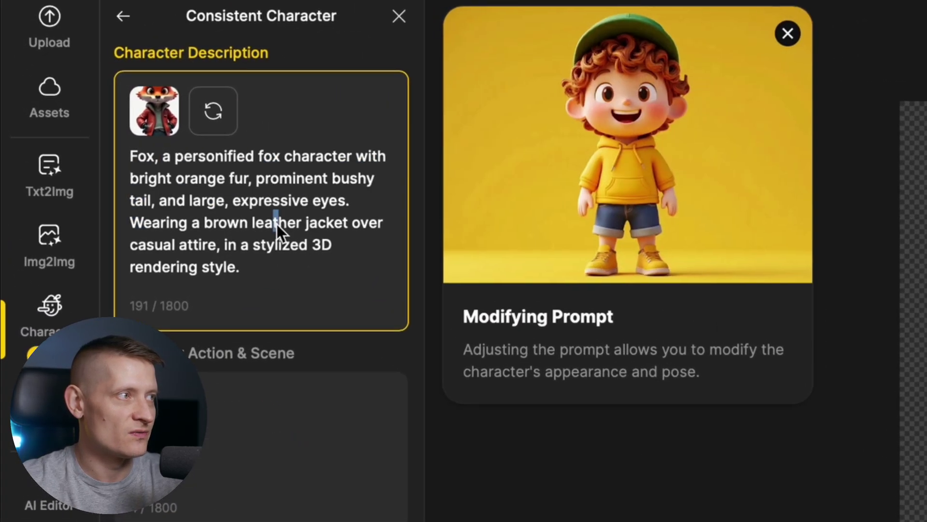
pyautogui.click(239, 247)
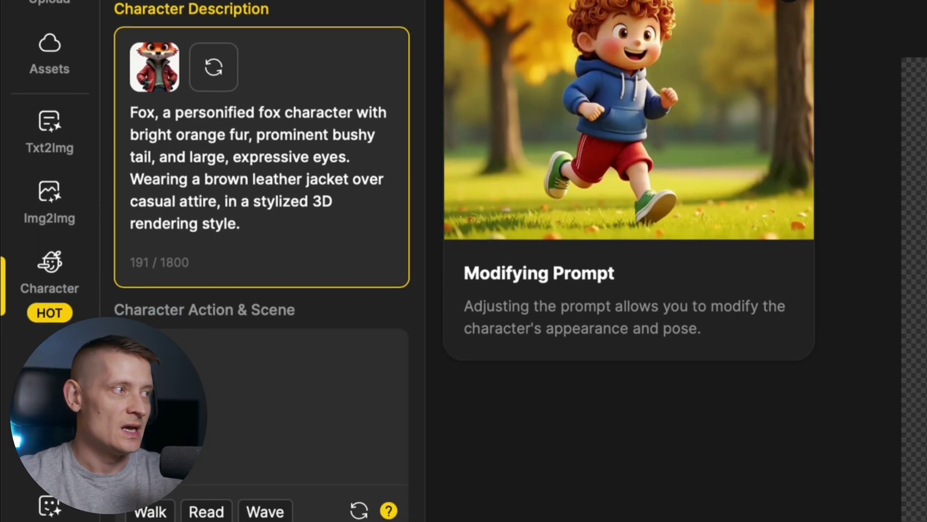
pyautogui.click(192, 403)
pyautogui.write('Foxy')
pyautogui.doubleClick(141, 395)
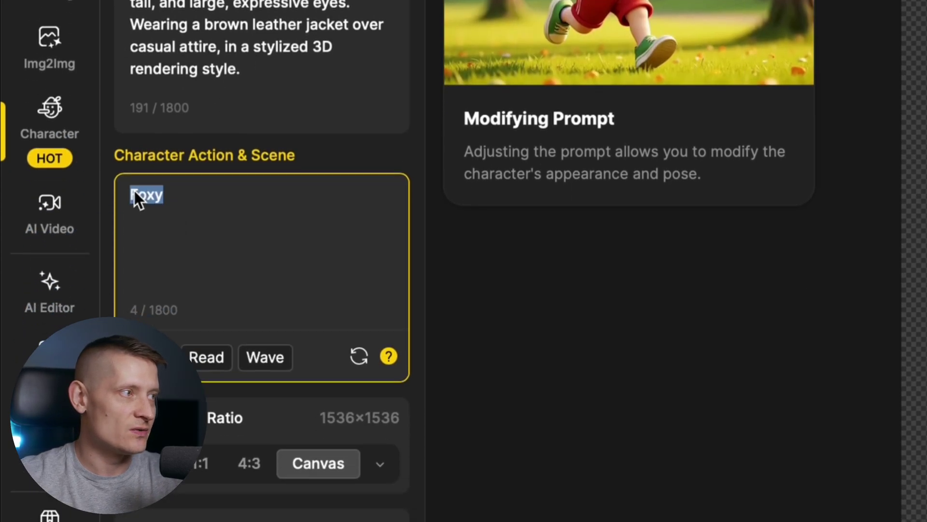
pyautogui.press('Right')
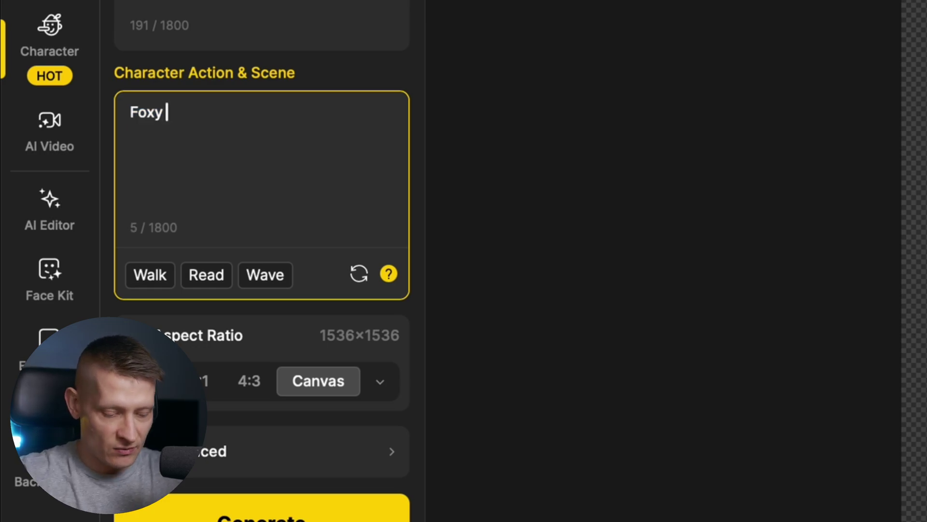
pyautogui.write('walking thr')
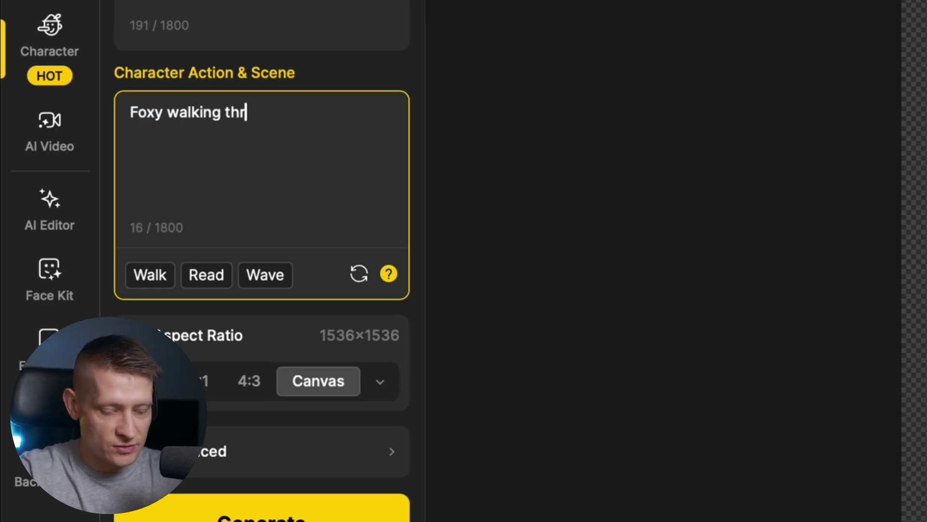
pyautogui.write('ough New')
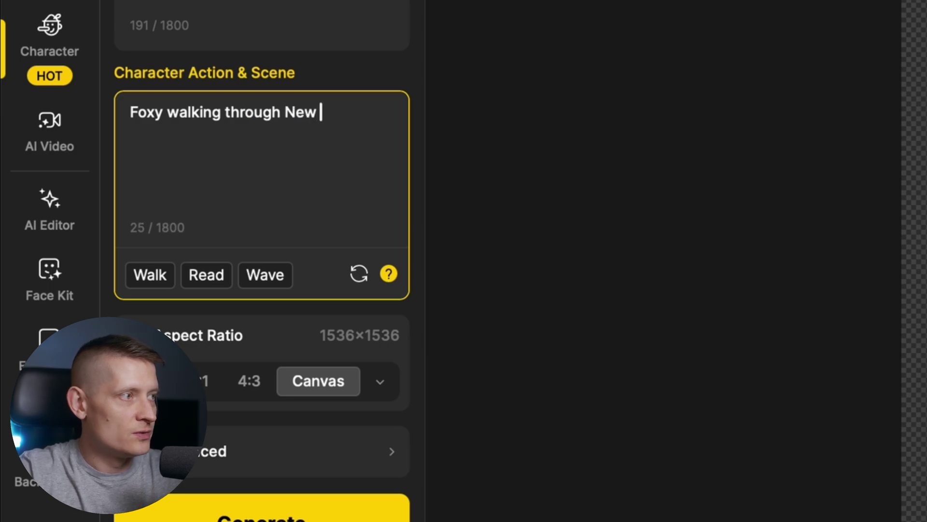
pyautogui.write(' York City, lots of cars around.')
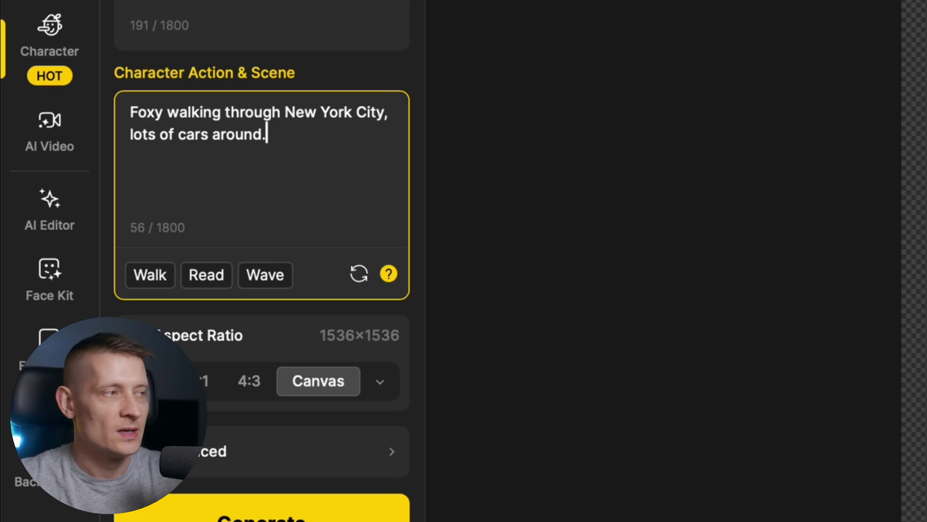
pyautogui.scroll(5, 264, 145)
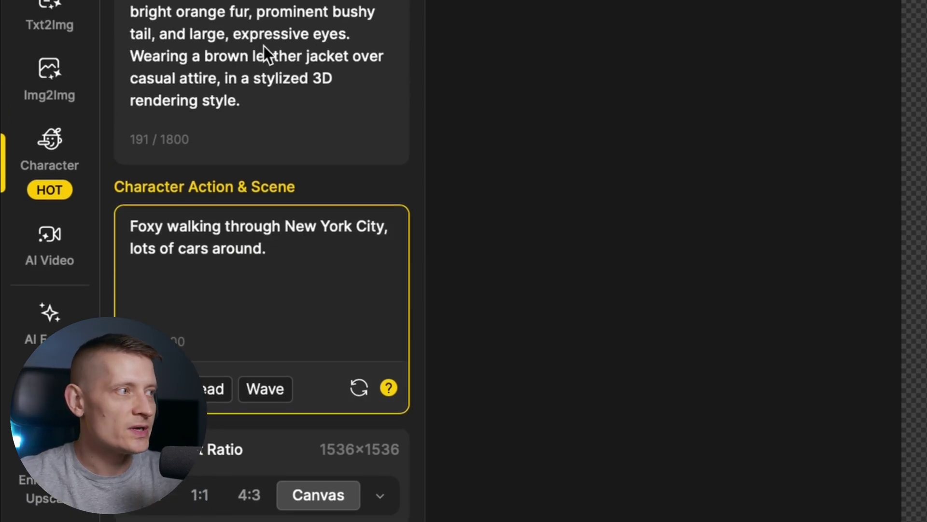
# - Change the fox's jacket to a green t-shirt in the description, keeping the stylized 3D rendering style
pyautogui.click(296, 183)
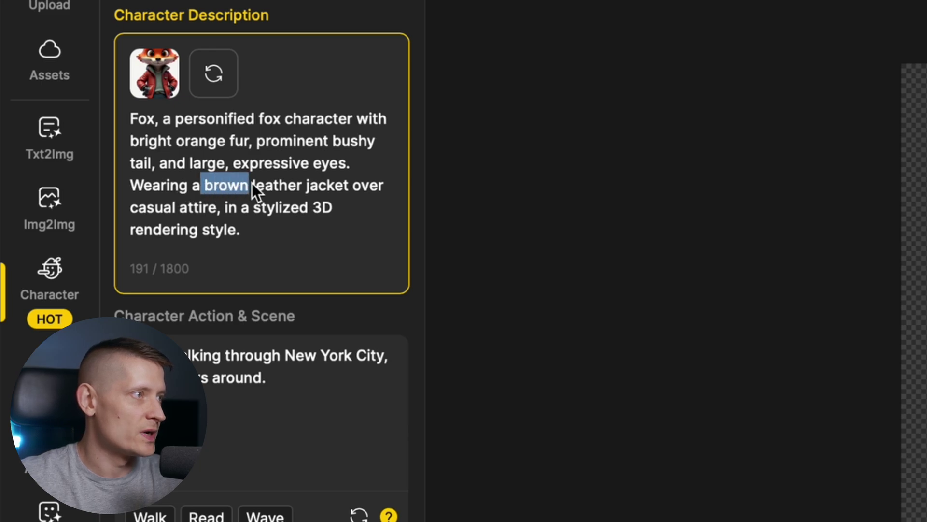
pyautogui.write('green t-s')
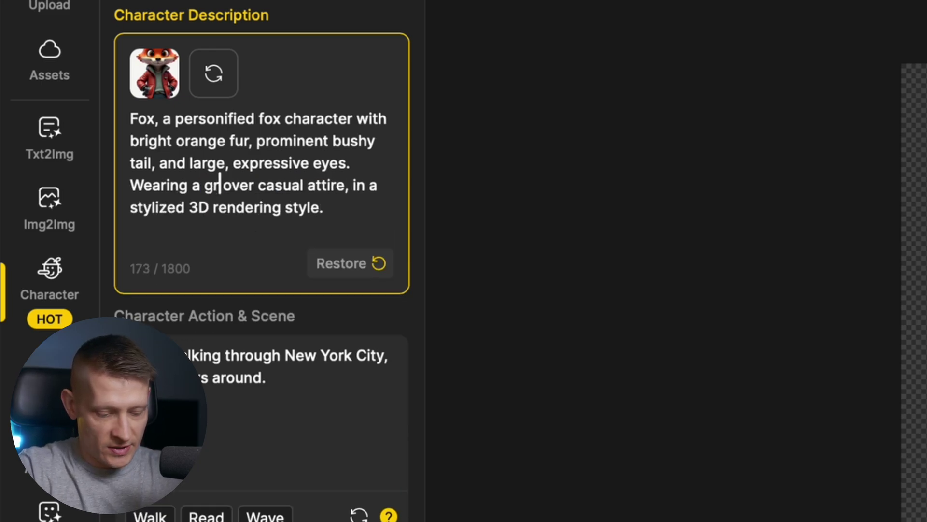
pyautogui.write('hirt')
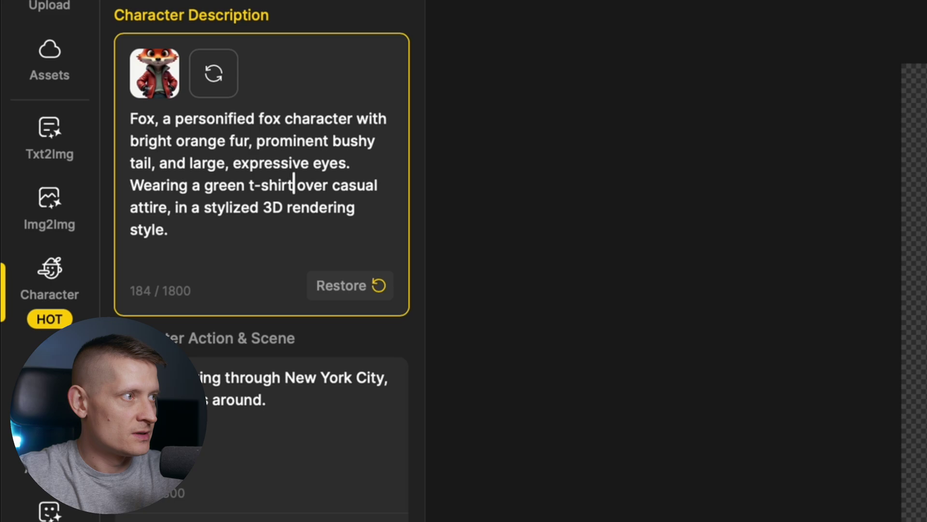
pyautogui.click(195, 229)
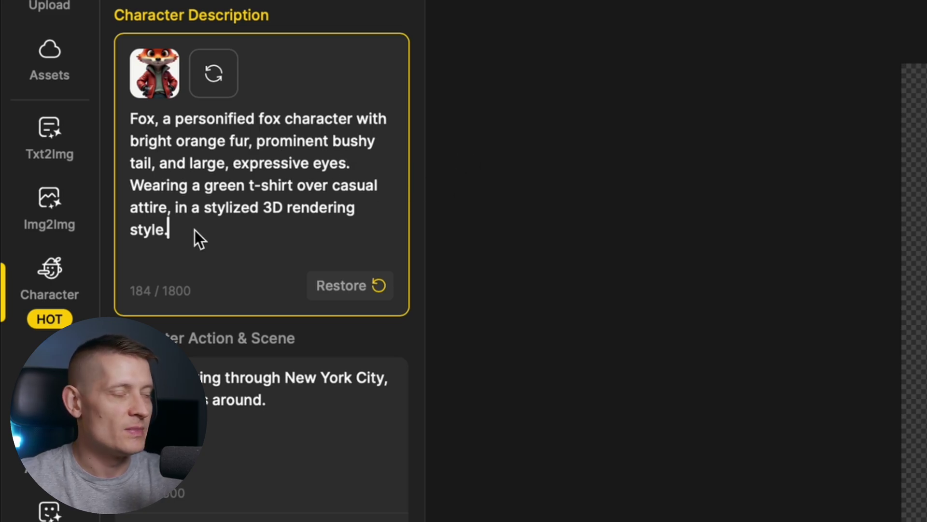
pyautogui.moveTo(190, 231); pyautogui.dragTo(178, 210)
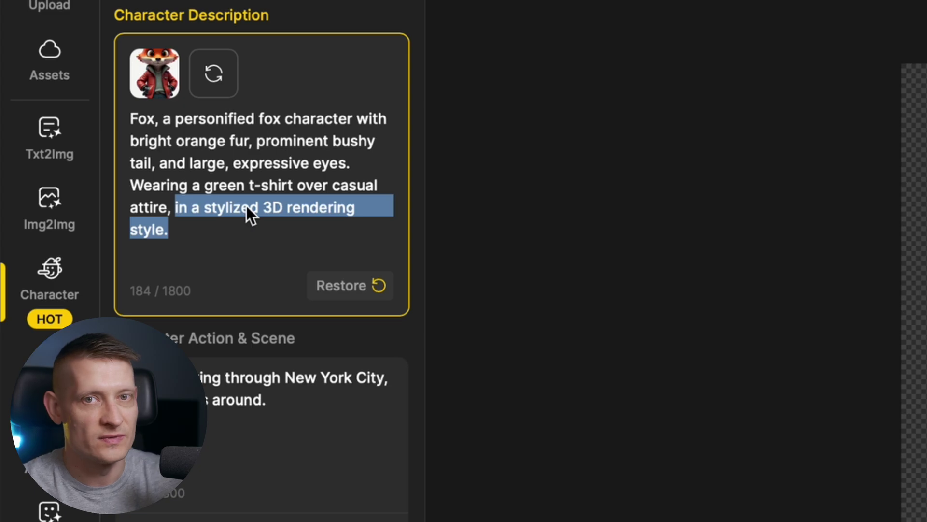
pyautogui.click(205, 218)
pyautogui.moveTo(204, 218); pyautogui.dragTo(199, 211)
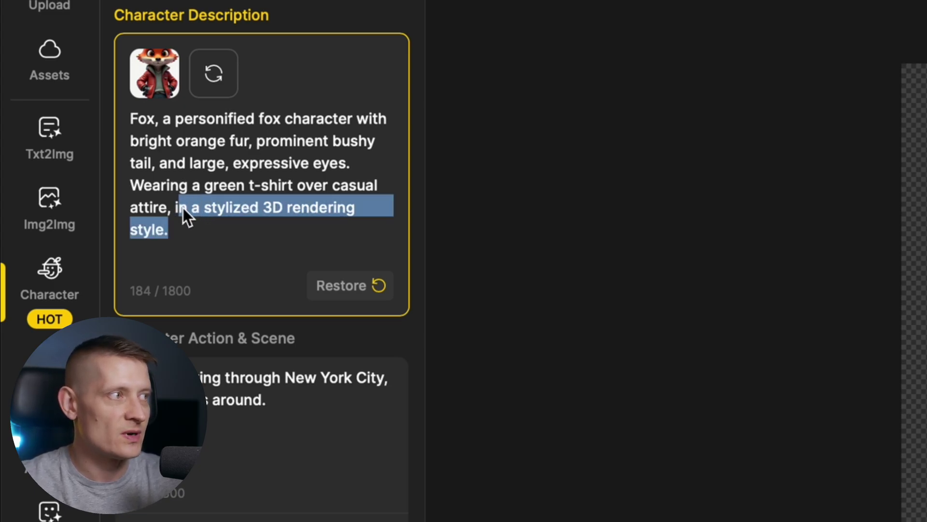
pyautogui.moveTo(246, 144); pyautogui.dragTo(259, 166)
pyautogui.click(260, 166)
pyautogui.doubleClick(329, 161)
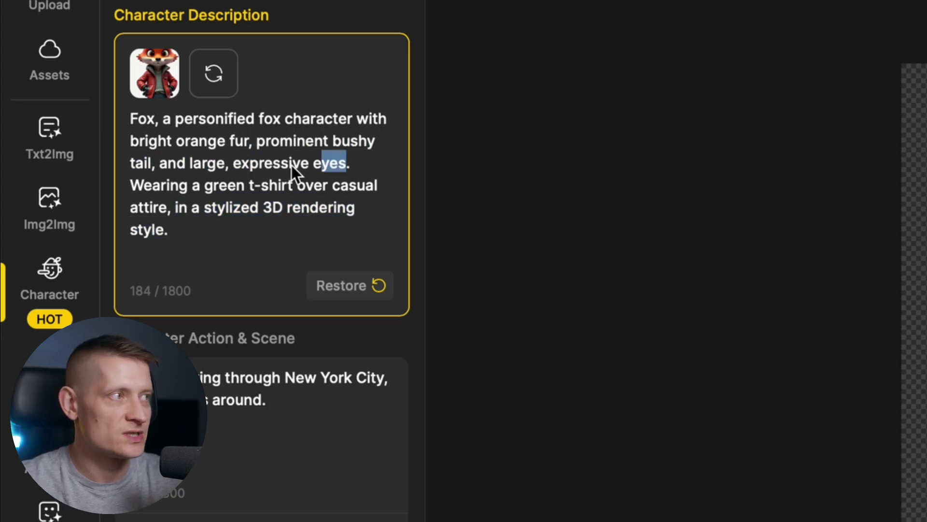
pyautogui.click(257, 163)
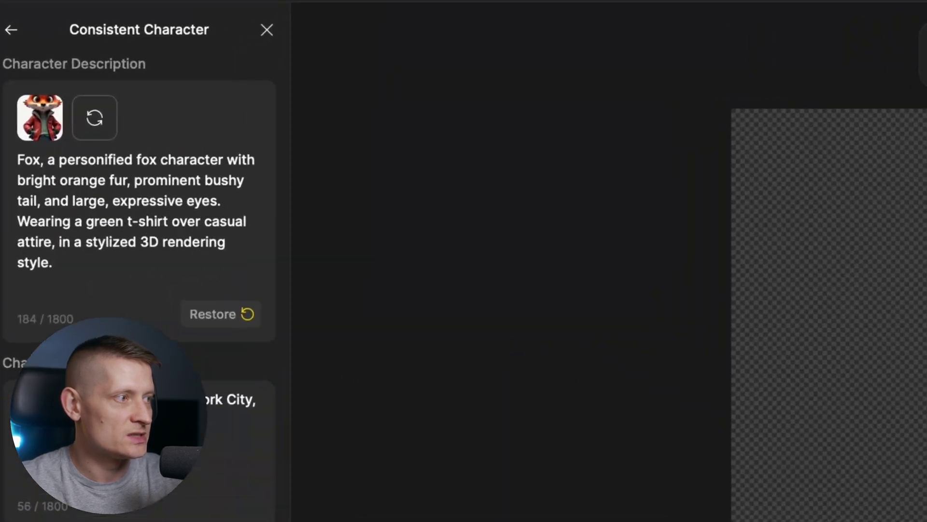
# - Set the aspect ratio to 4:3 (1536×1152) and generate the New York street fox images
pyautogui.click(84, 268)
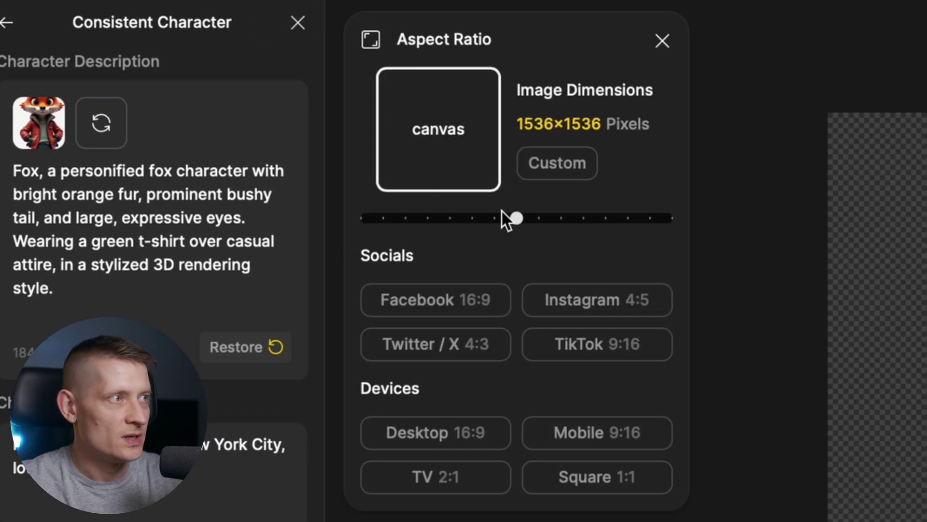
pyautogui.moveTo(509, 223); pyautogui.dragTo(582, 217)
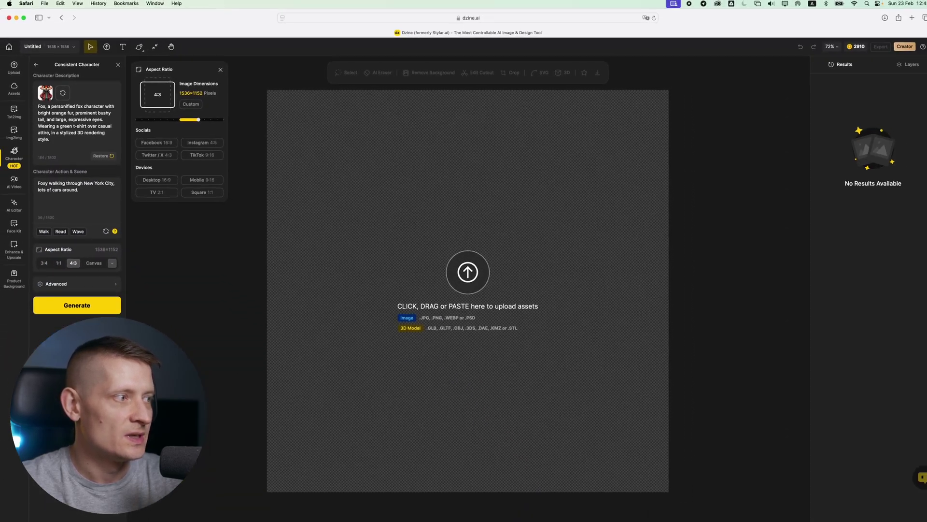
pyautogui.click(38, 309)
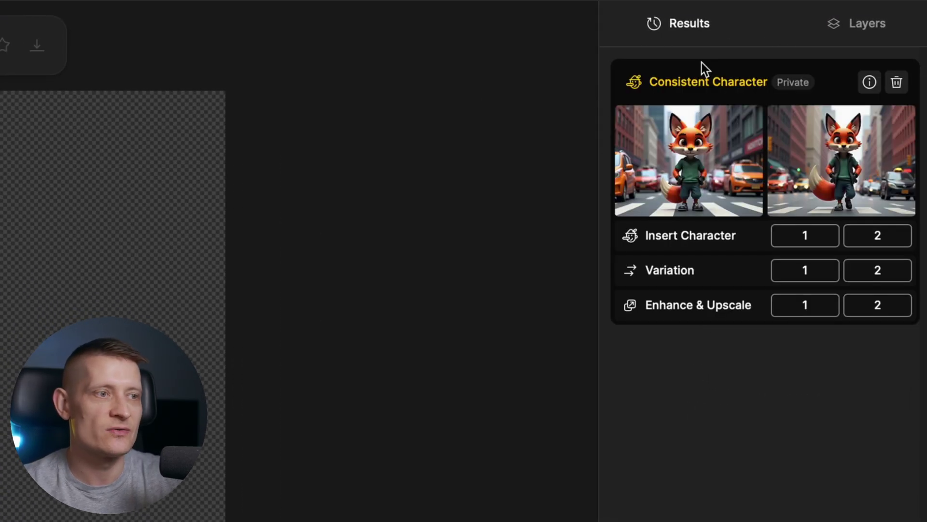
# - Preview both fox renders, then open Enhance & Upscale for the second one
pyautogui.doubleClick(652, 163)
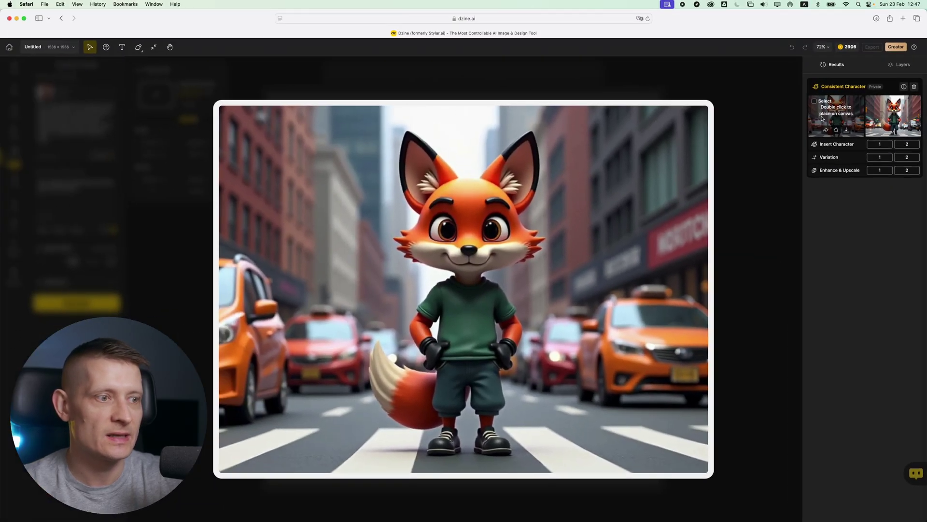
pyautogui.doubleClick(898, 121)
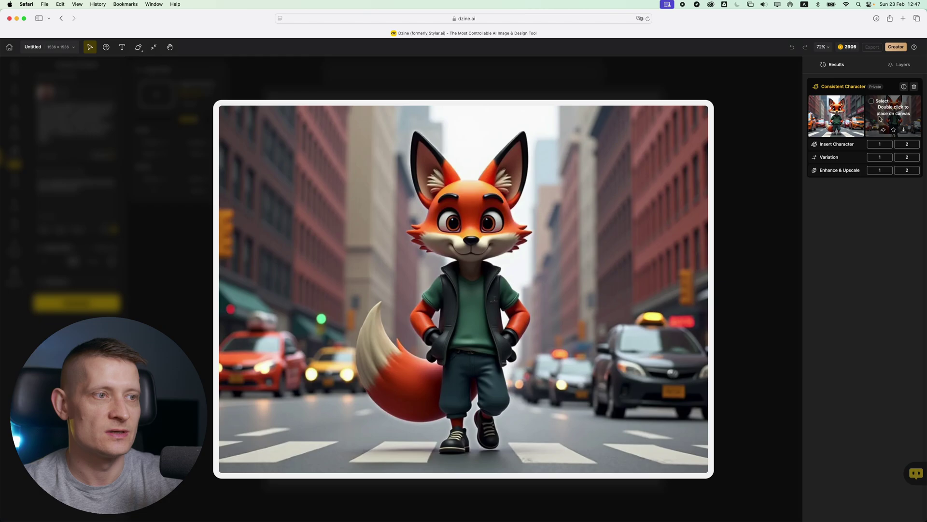
pyautogui.doubleClick(850, 118)
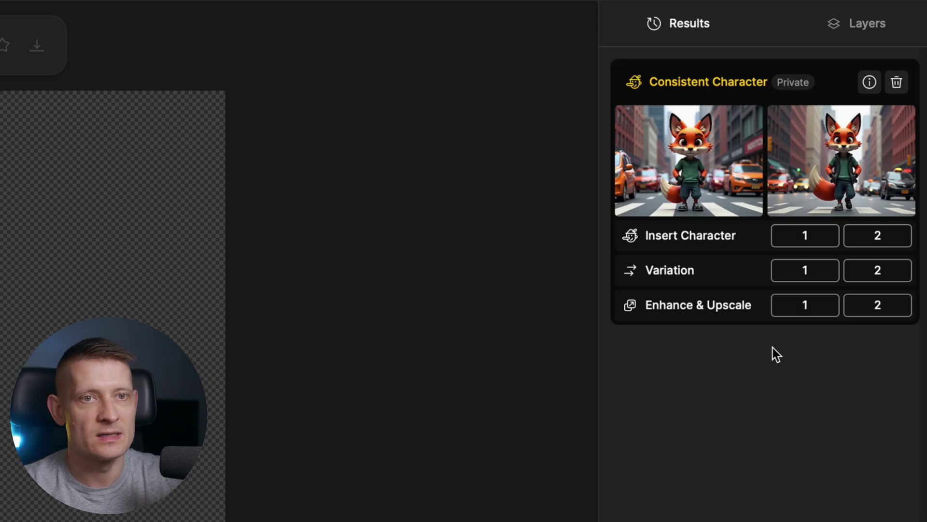
pyautogui.click(875, 305)
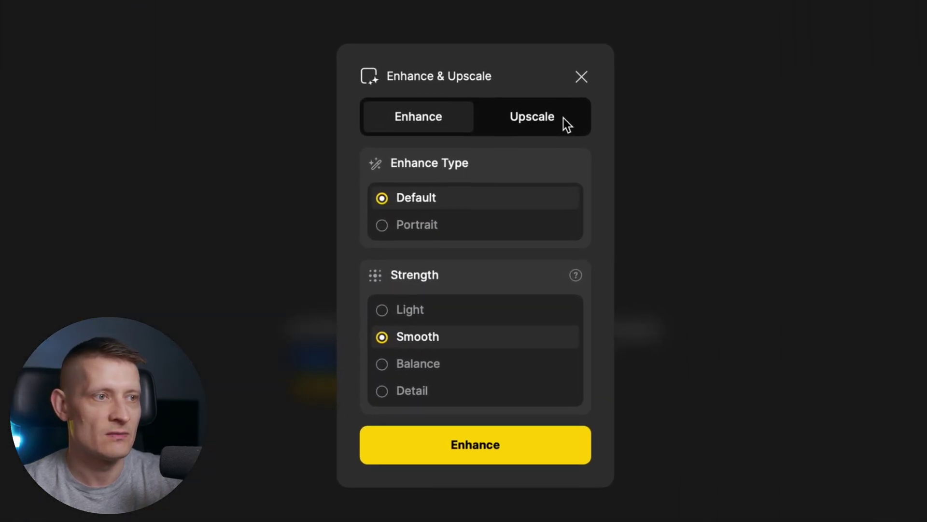
# - Choose a 4x upscale on the Upscale tab for the fox render
pyautogui.click(564, 118)
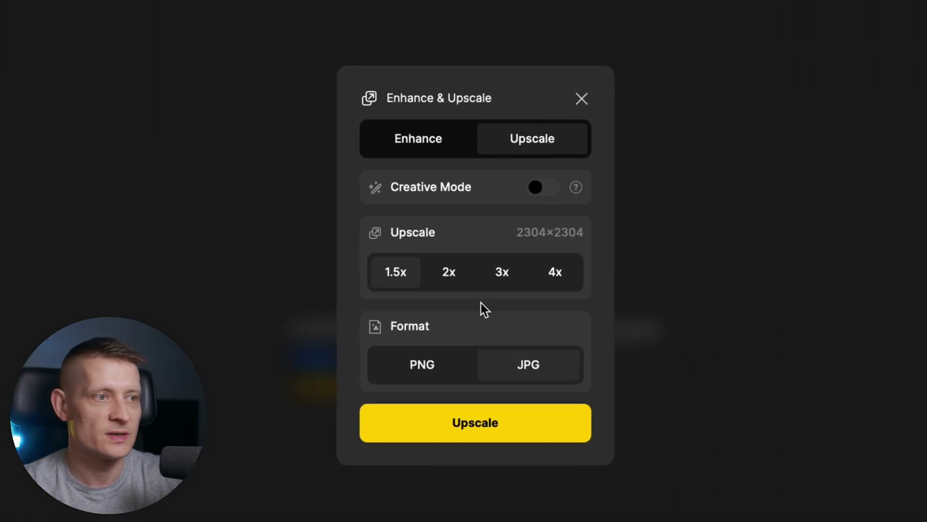
pyautogui.click(550, 271)
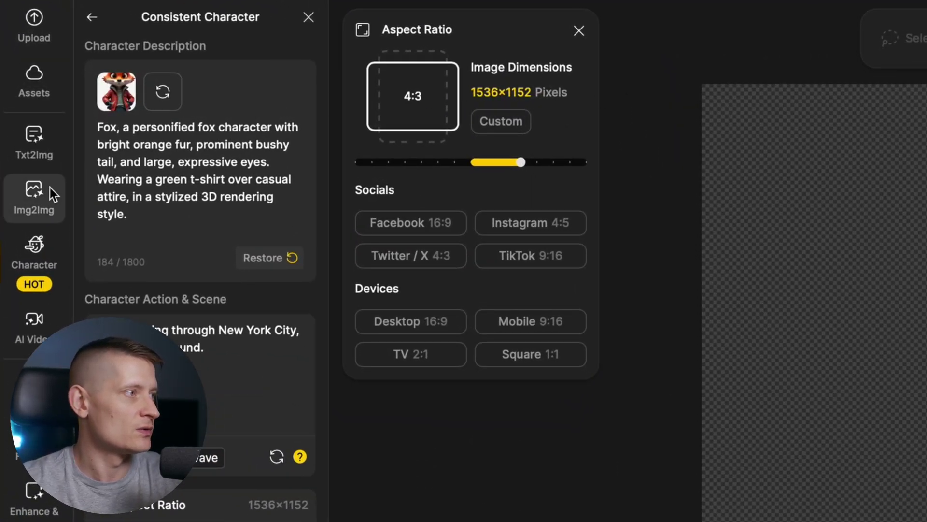
# - Open the Character Sheet tool and choose the Dzine 3D Render v2 style
pyautogui.click(31, 251)
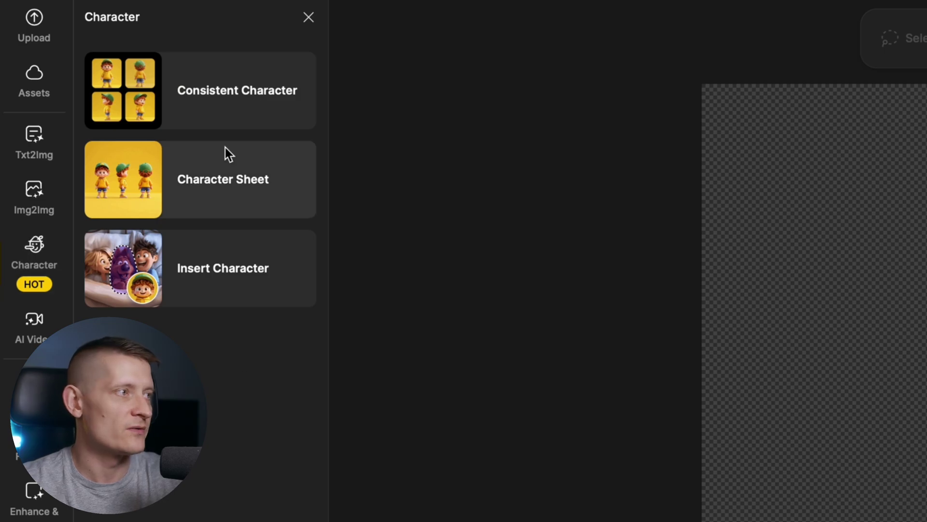
pyautogui.click(240, 182)
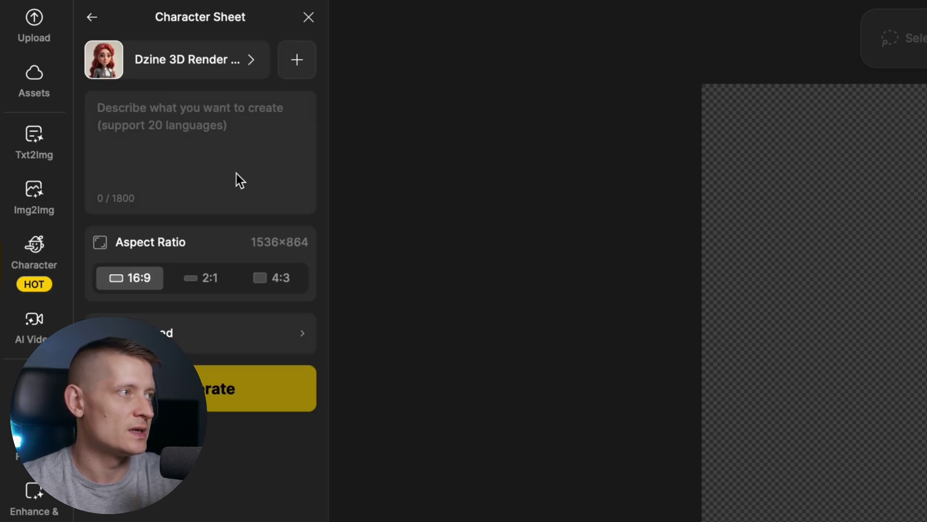
pyautogui.click(222, 127)
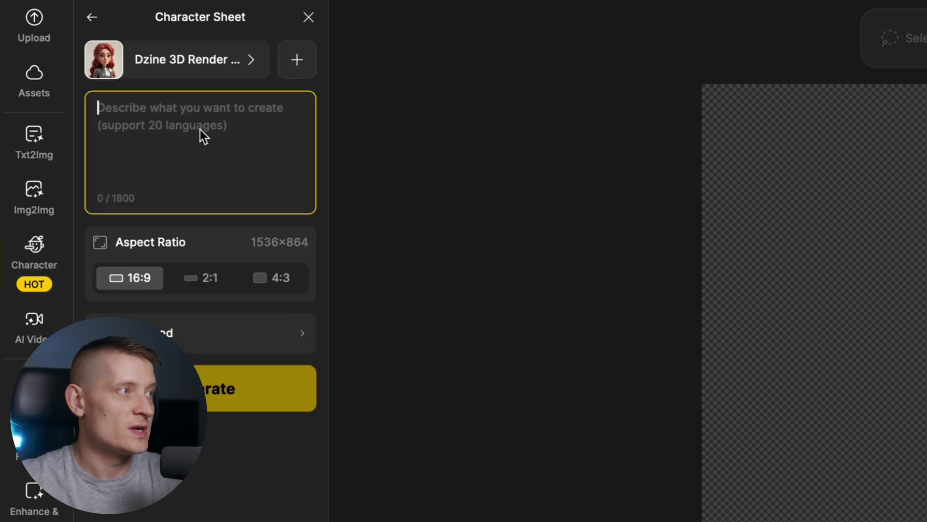
pyautogui.click(215, 68)
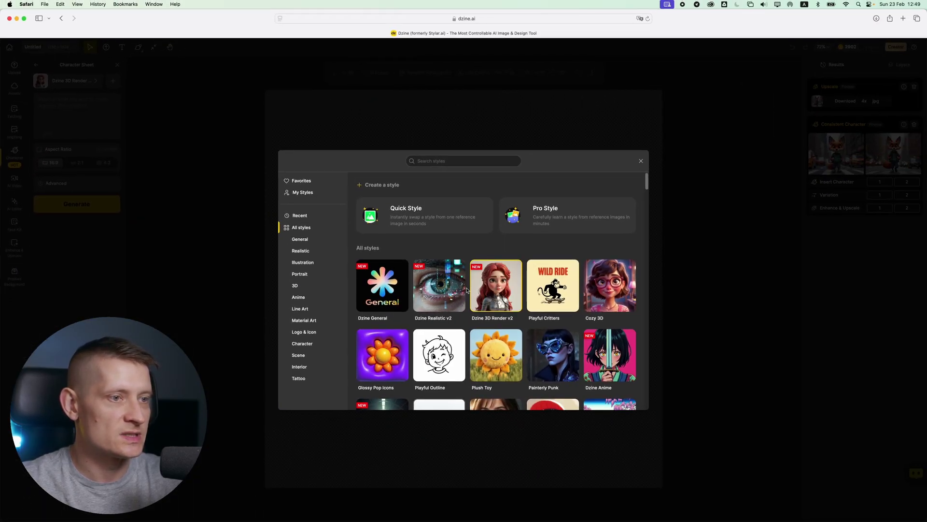
pyautogui.scroll(-1, 508, 332)
pyautogui.scroll(-1, 442, 302)
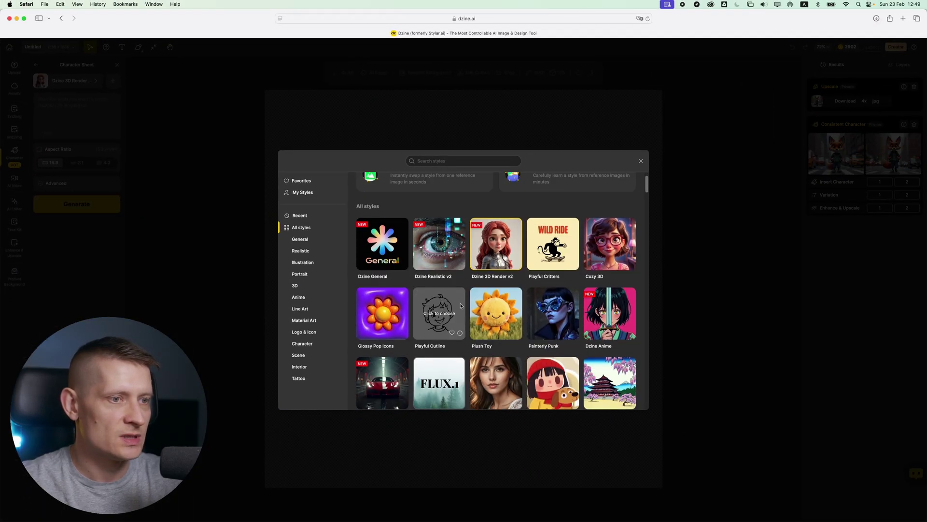
pyautogui.click(492, 250)
pyautogui.click(79, 105)
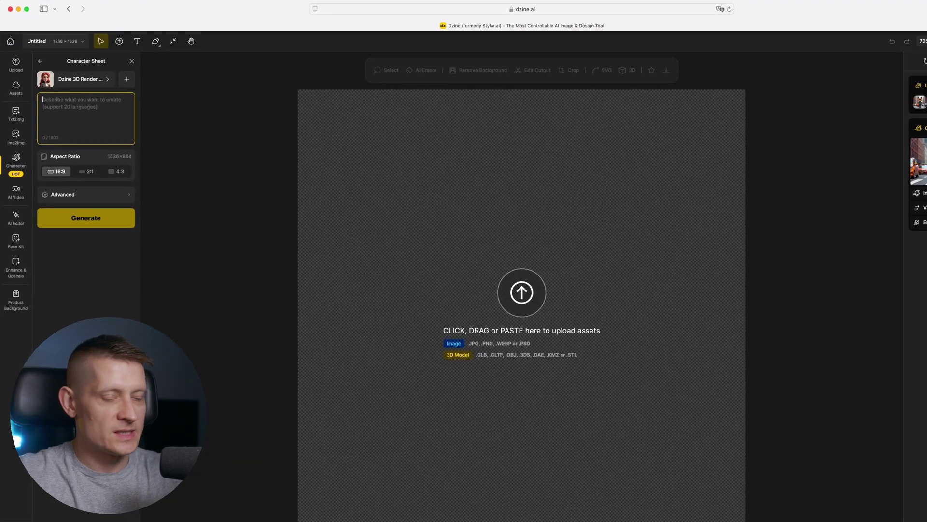
# - Enter 'A Disney lion' as the character sheet prompt and generate the lion turnarounds
pyautogui.write('A Disney lion')
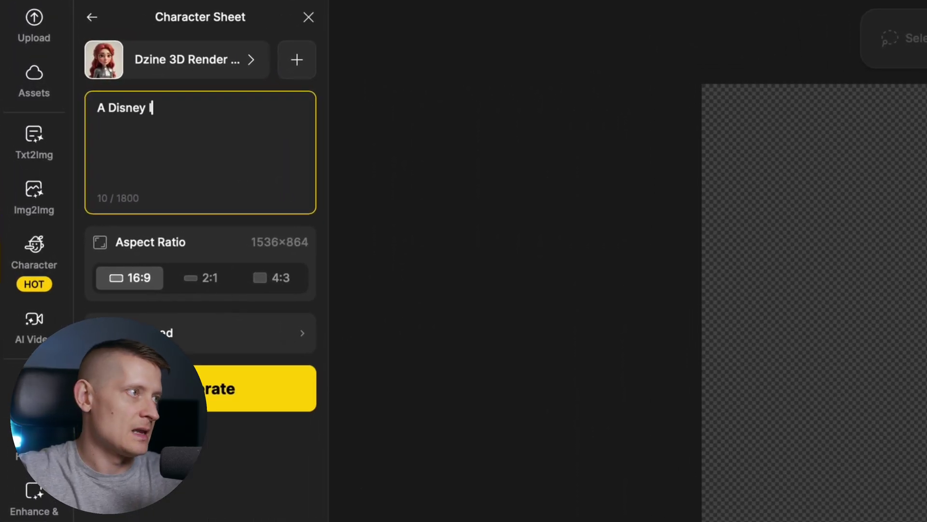
pyautogui.click(223, 405)
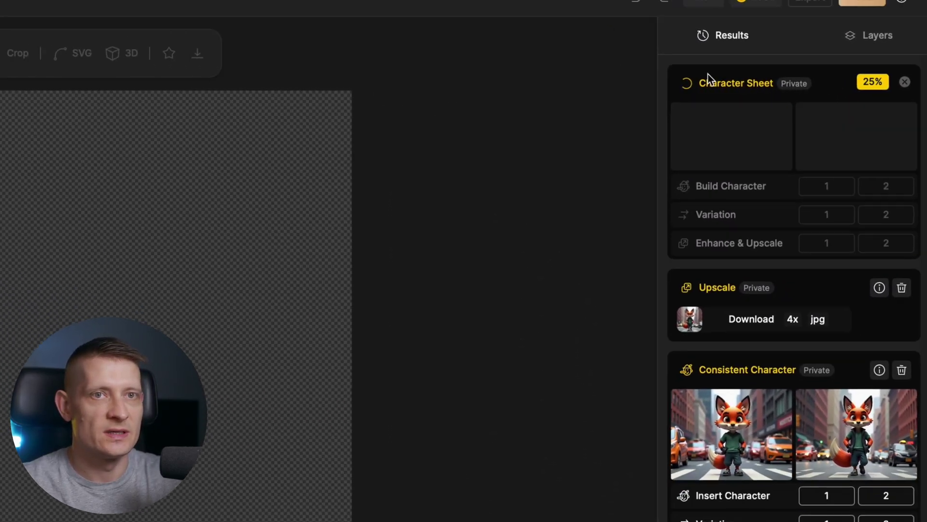
pyautogui.moveTo(813, 110)
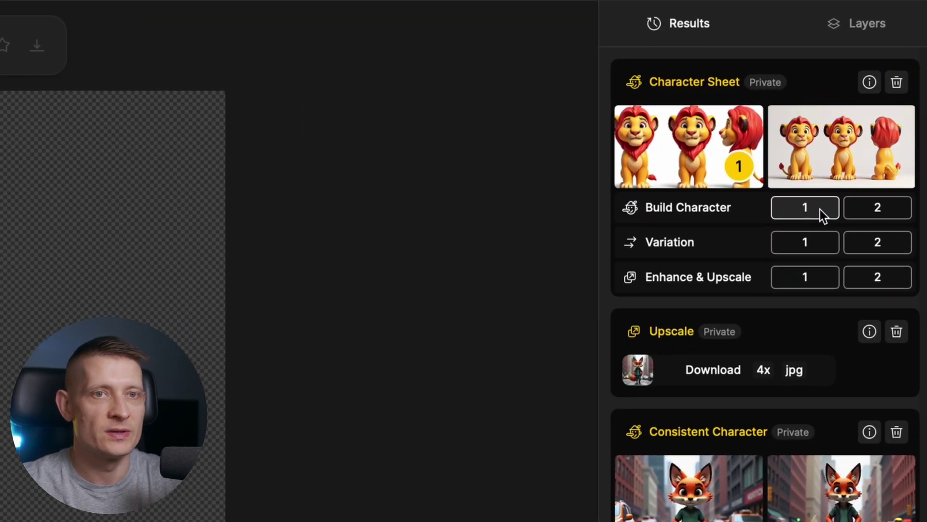
# - Build a new character from the first lion sheet and name it 'Lion'
pyautogui.click(859, 166)
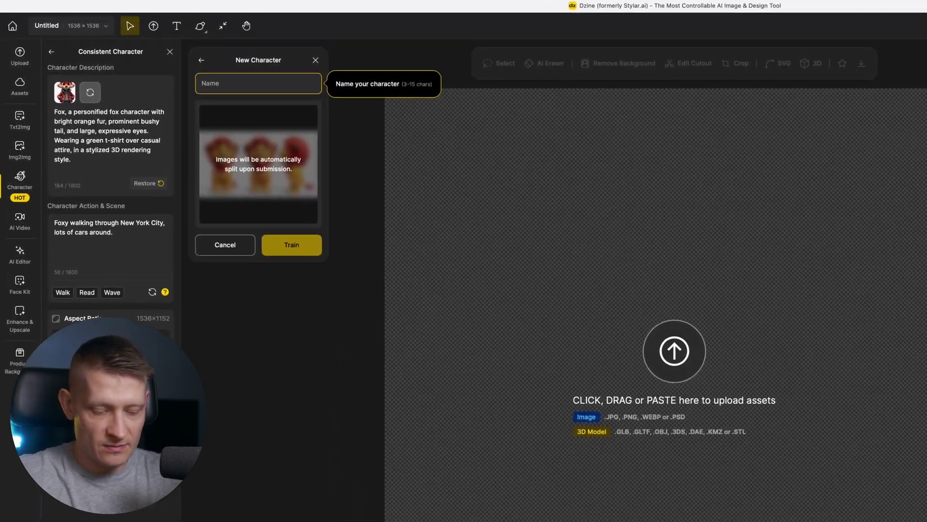
pyautogui.write('Lion')
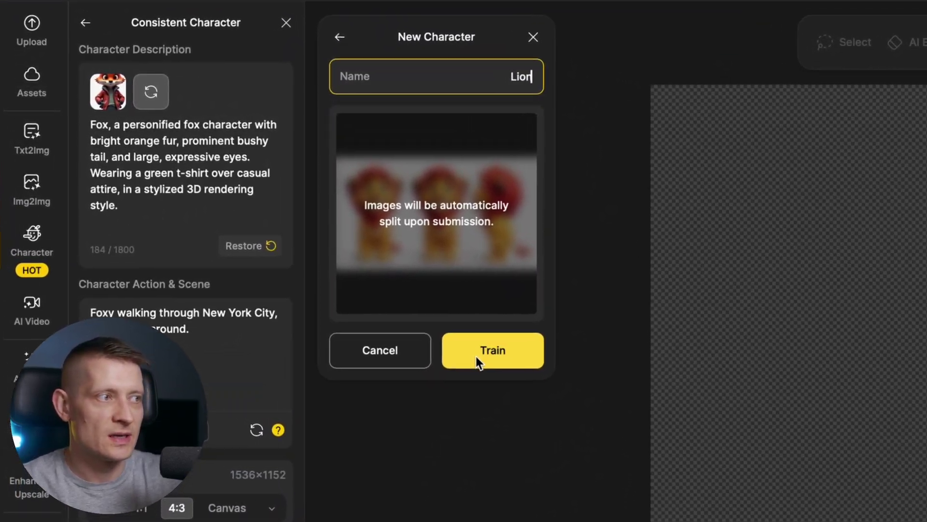